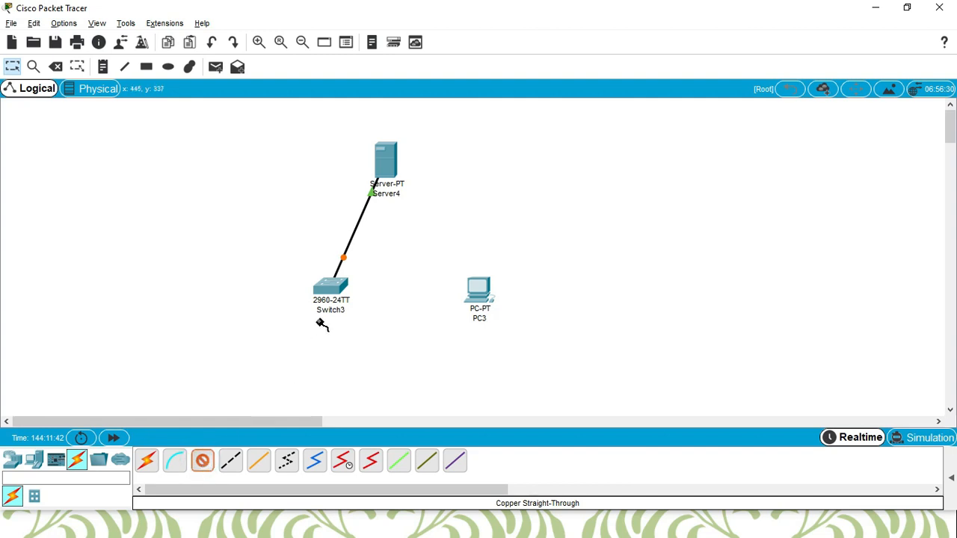
Step: Connect Switch3's FastEthernet0/2 port to PC3's FastEthernet0 port with a copper straight-through cable
{"action": "left_click", "coordinate": [332, 288]}
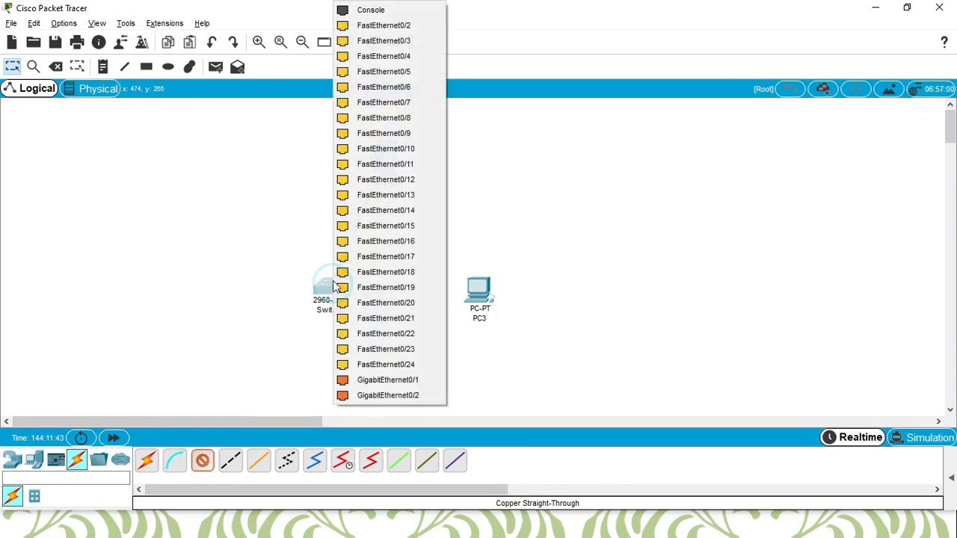
{"action": "left_click", "coordinate": [408, 27]}
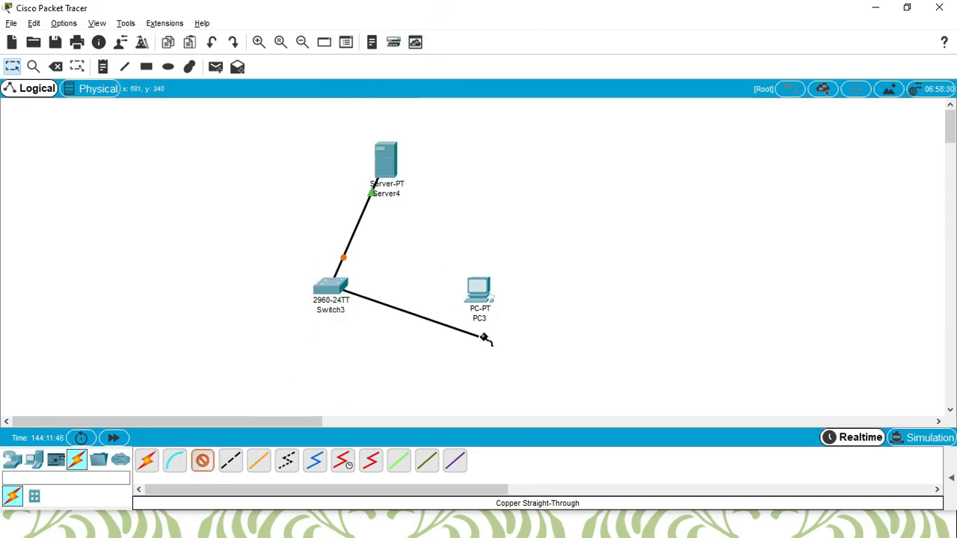
{"action": "left_click", "coordinate": [484, 290]}
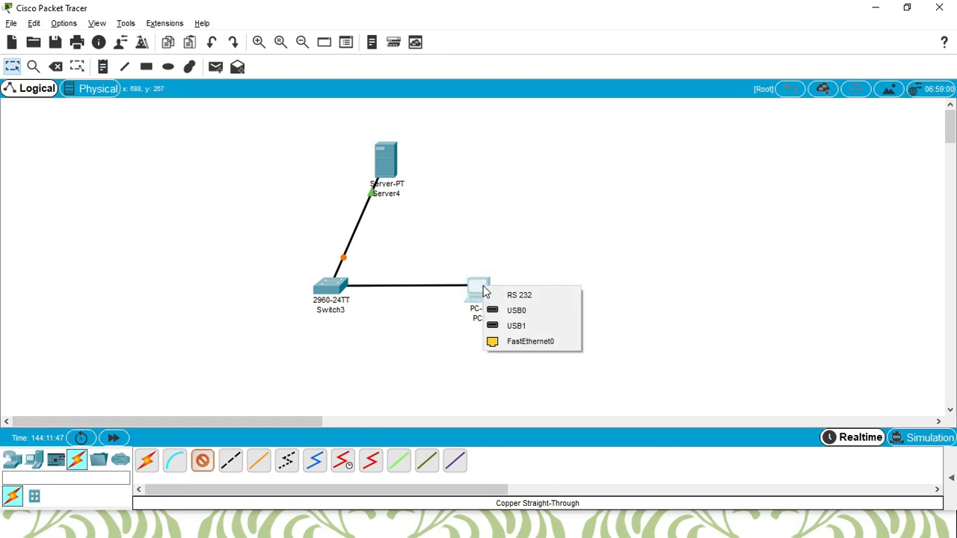
{"action": "left_click", "coordinate": [533, 344]}
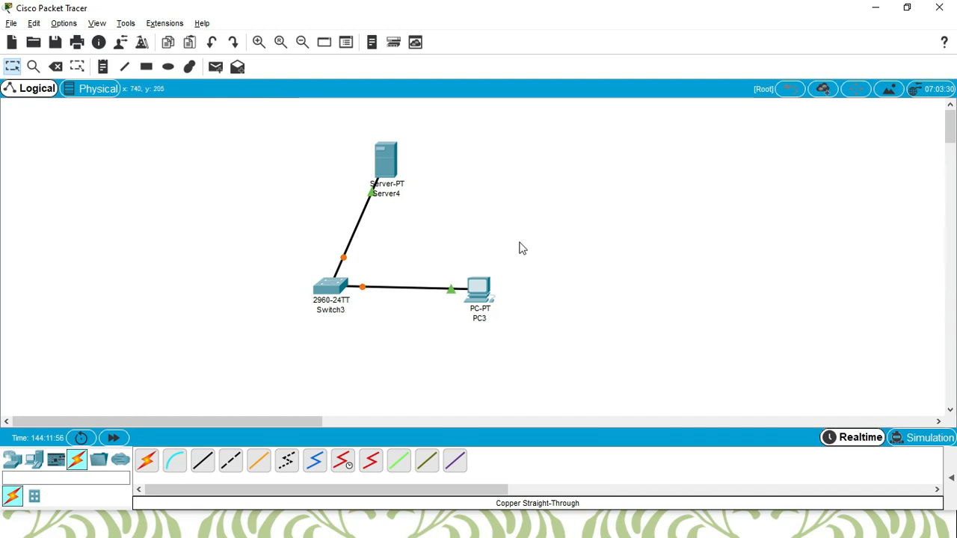
Step: Set Server4's static IP address to 192.168.1.1 with subnet mask 255.255.255.0
{"action": "left_click", "coordinate": [390, 158]}
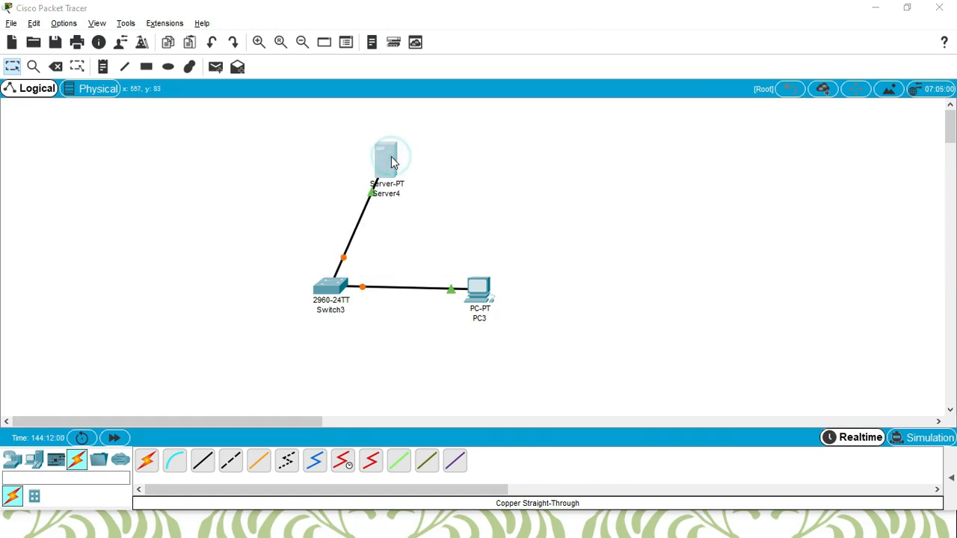
{"action": "left_click", "coordinate": [252, 91]}
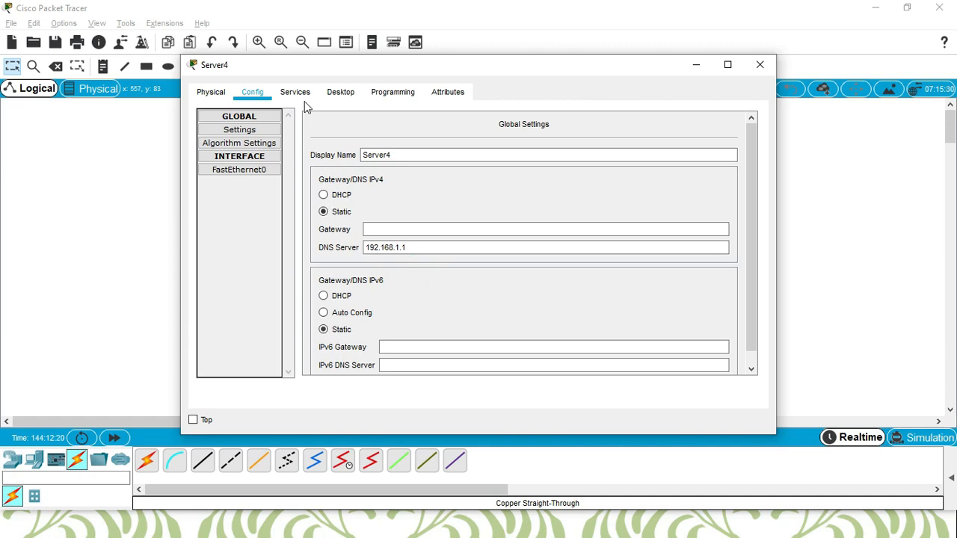
{"action": "left_click", "coordinate": [340, 91]}
{"action": "left_click", "coordinate": [386, 130]}
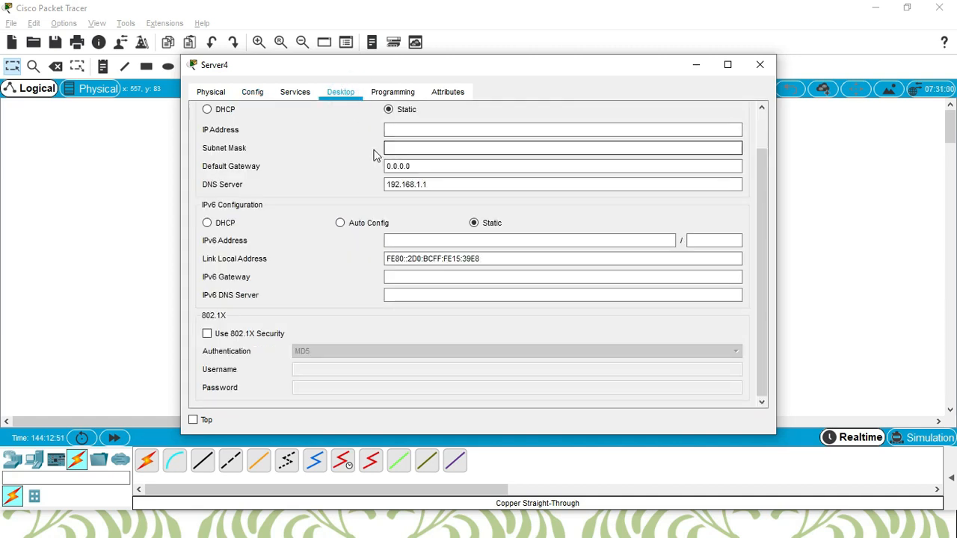
{"action": "left_click", "coordinate": [405, 130]}
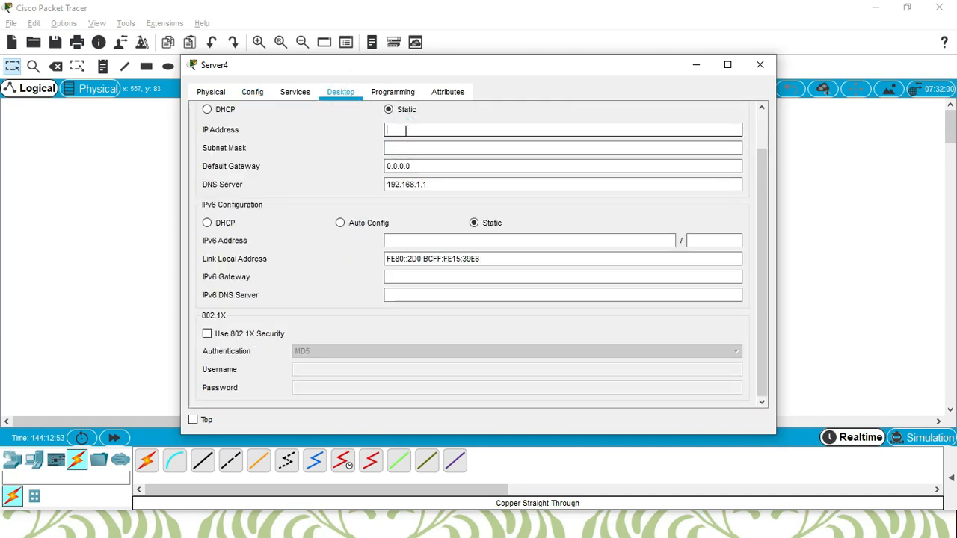
{"action": "type", "text": "192.168.1.1"}
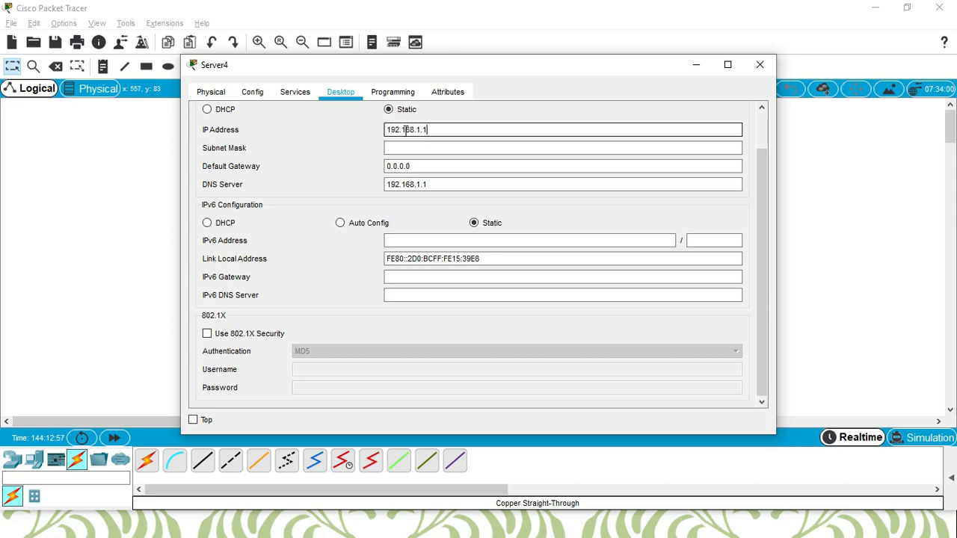
{"action": "key", "text": "Tab"}
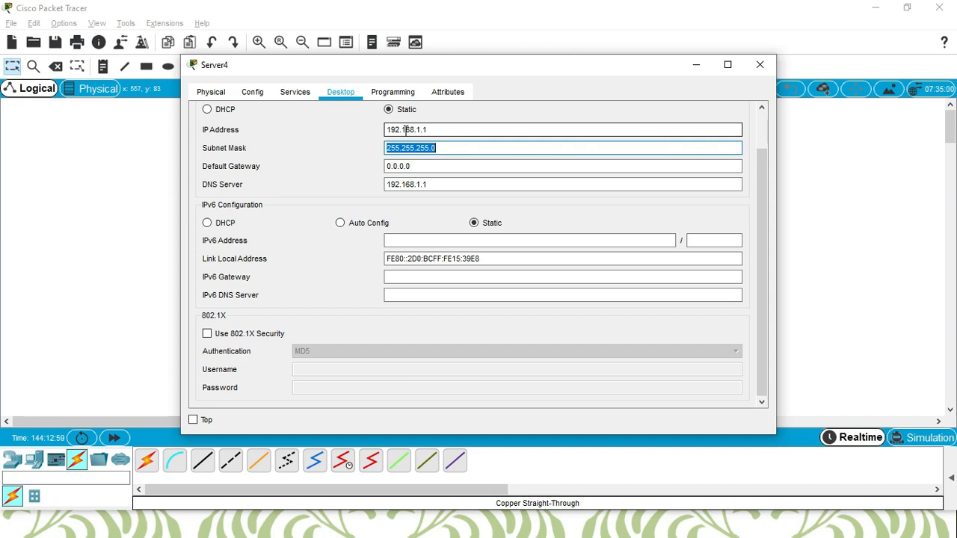
{"action": "left_click", "coordinate": [434, 166]}
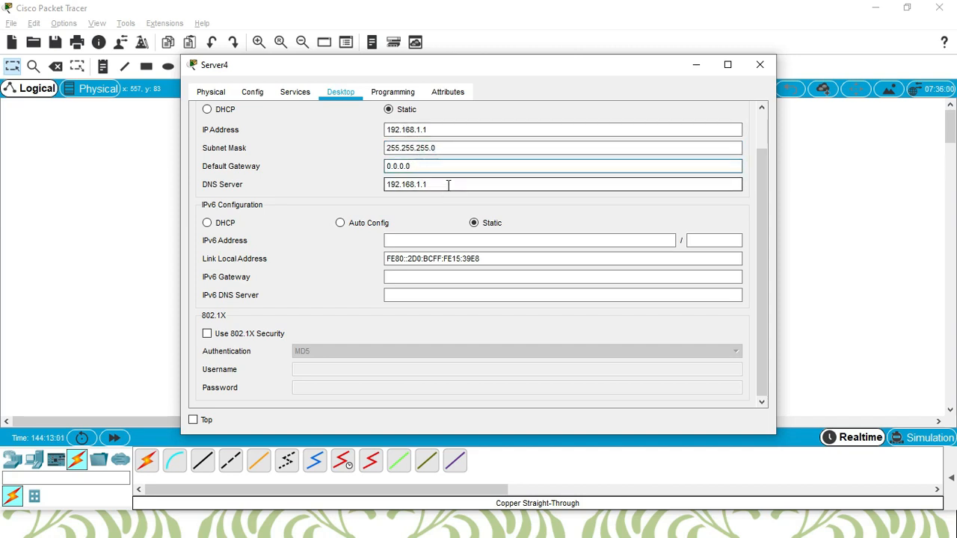
Step: Turn on Server4's DNS service and add an A record mapping test.com to 192.168.1.1
{"action": "left_click", "coordinate": [296, 92]}
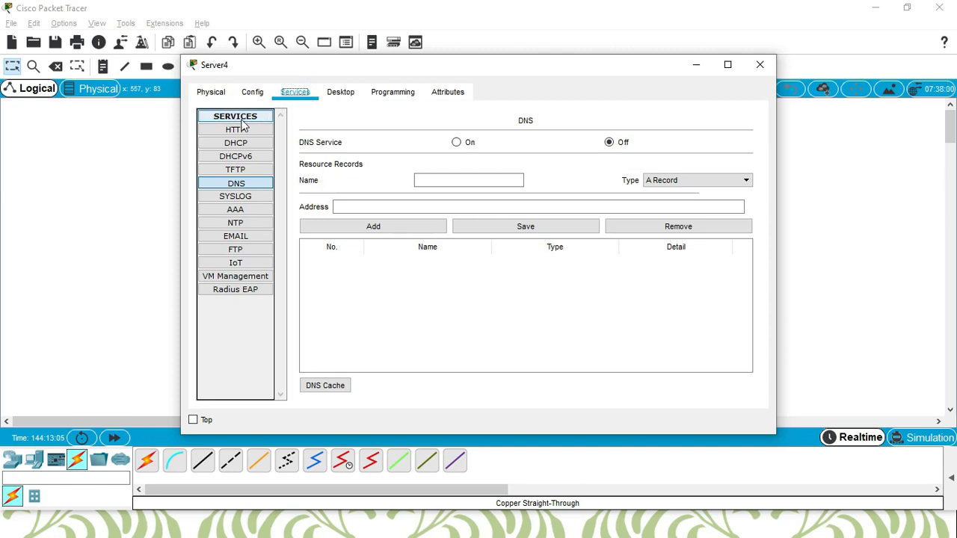
{"action": "left_click", "coordinate": [237, 185]}
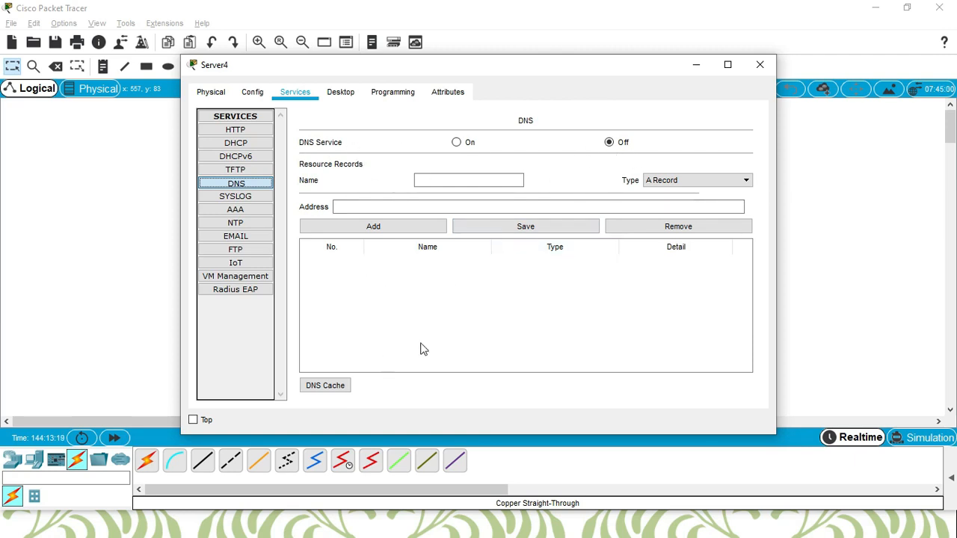
{"action": "left_click", "coordinate": [426, 181]}
{"action": "type", "text": "t"}
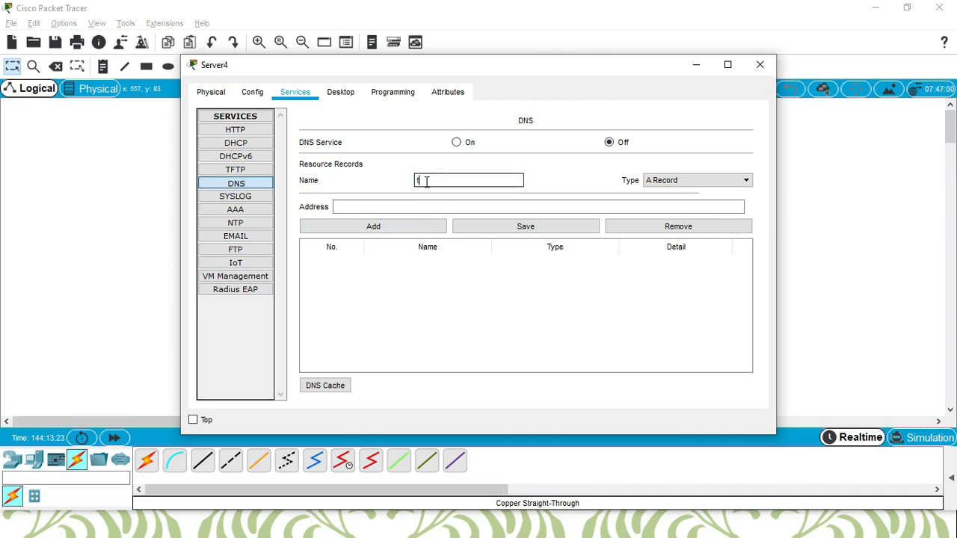
{"action": "type", "text": "est.com"}
{"action": "left_click", "coordinate": [423, 204]}
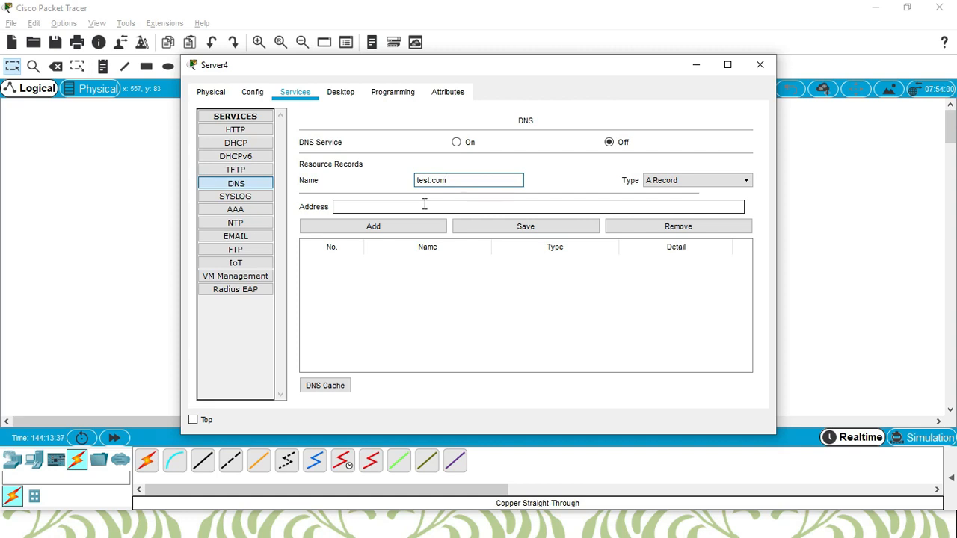
{"action": "left_click", "coordinate": [424, 203]}
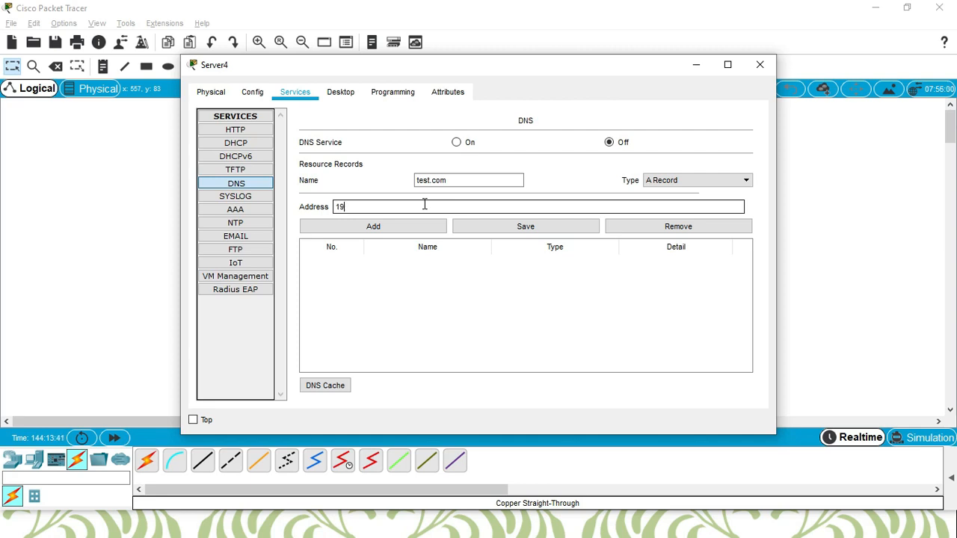
{"action": "type", "text": "192.168.1.1"}
{"action": "left_click", "coordinate": [457, 143]}
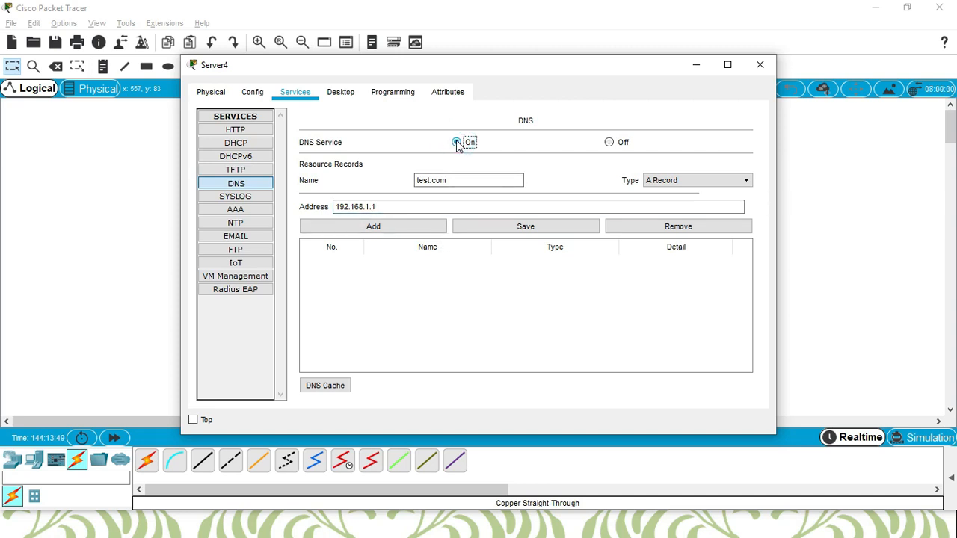
{"action": "left_click", "coordinate": [377, 232]}
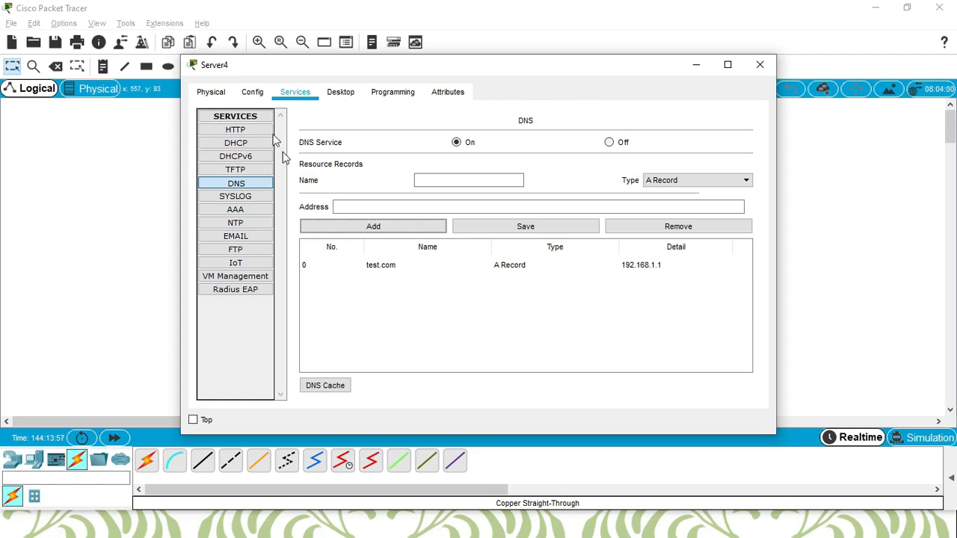
Step: Replace the content between the html tags of Server4's index.html with "Subscribe My Channel", save it, and close the server's window
{"action": "left_click", "coordinate": [238, 130]}
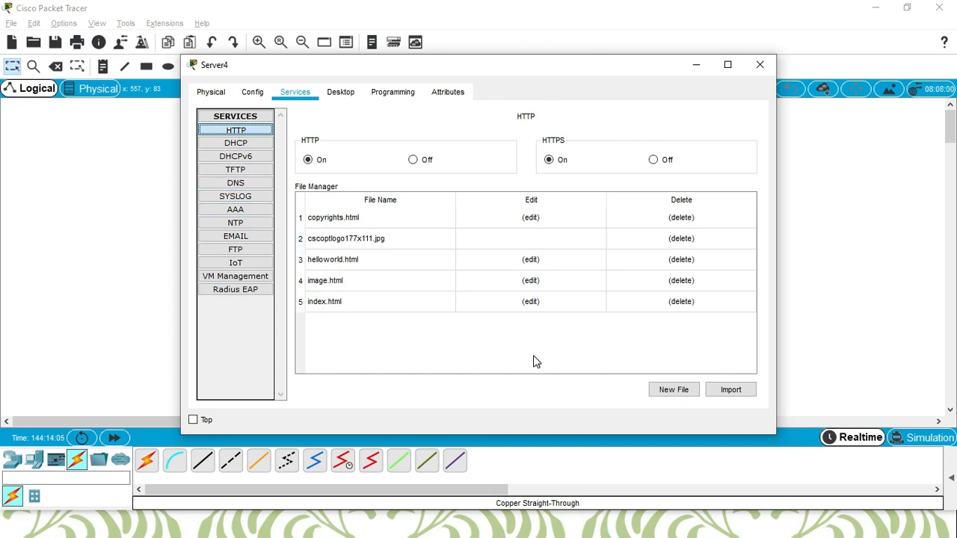
{"action": "left_click", "coordinate": [530, 301]}
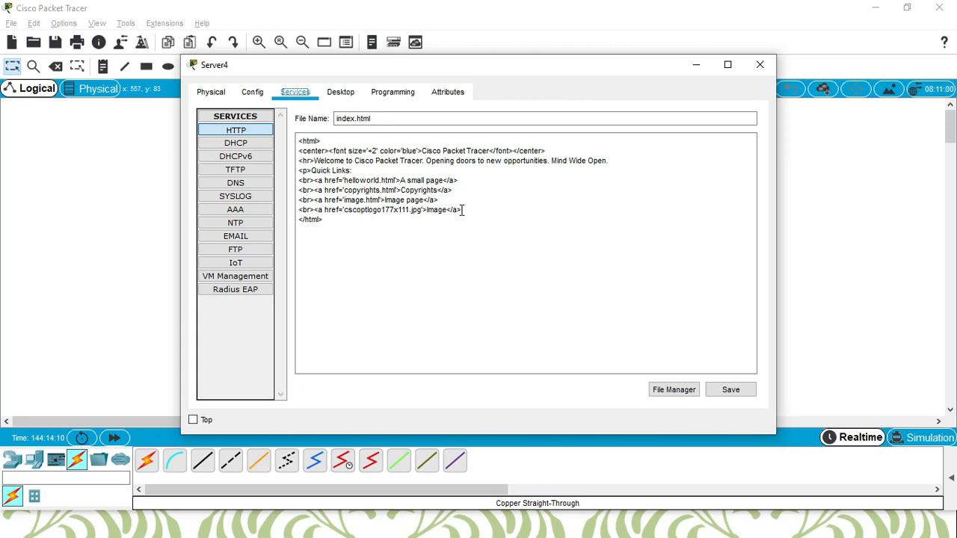
{"action": "left_click_drag", "start_coordinate": [462, 210], "coordinate": [300, 153]}
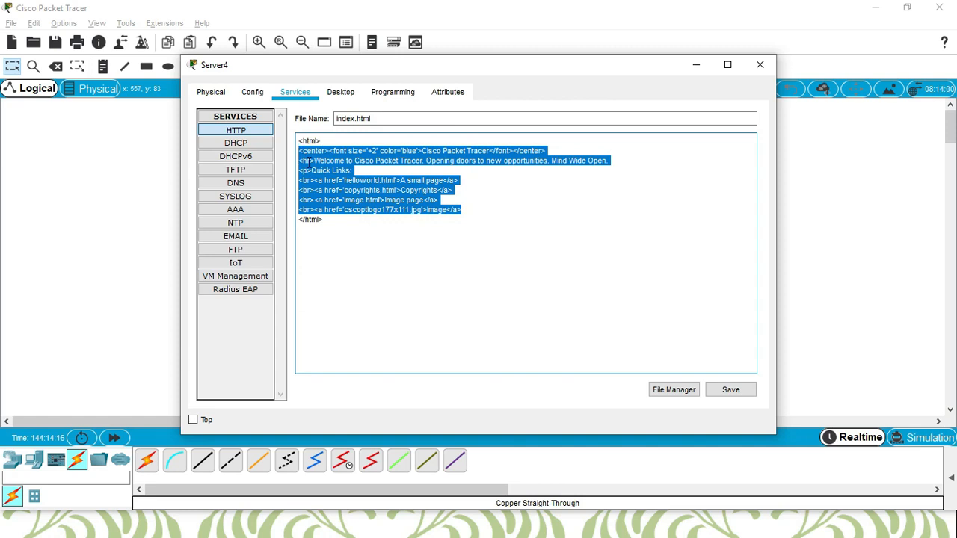
{"action": "type", "text": "Subscri"}
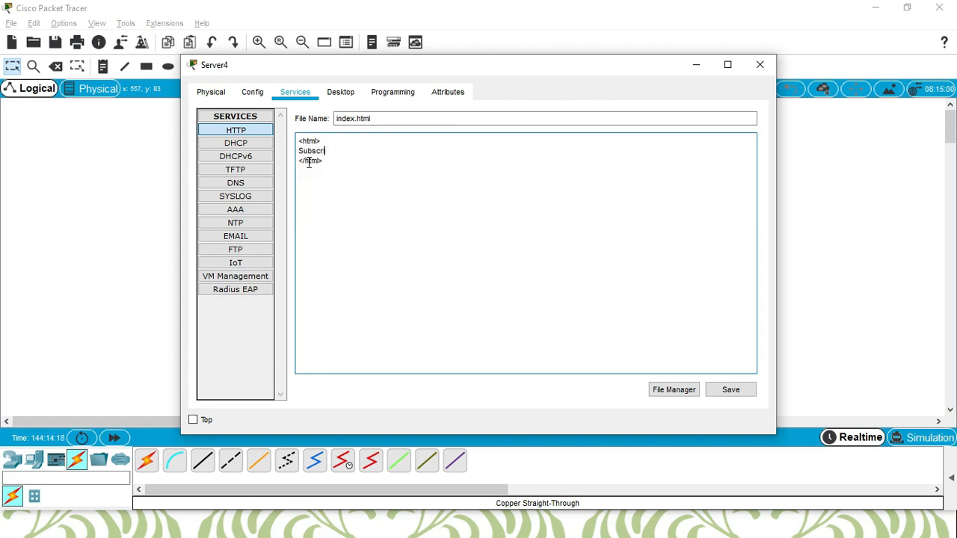
{"action": "type", "text": "be My Channel"}
{"action": "left_click", "coordinate": [725, 392]}
{"action": "left_click", "coordinate": [515, 273]}
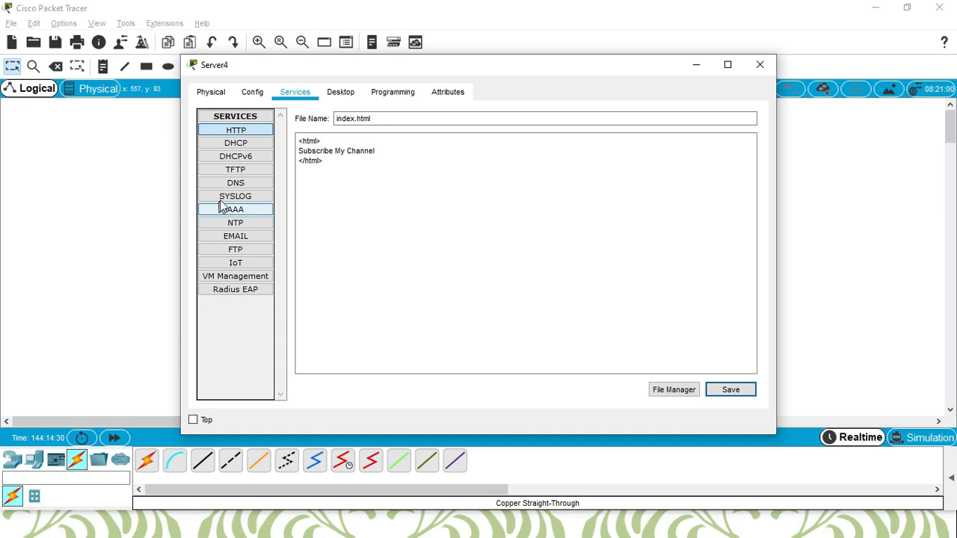
{"action": "left_click", "coordinate": [234, 183]}
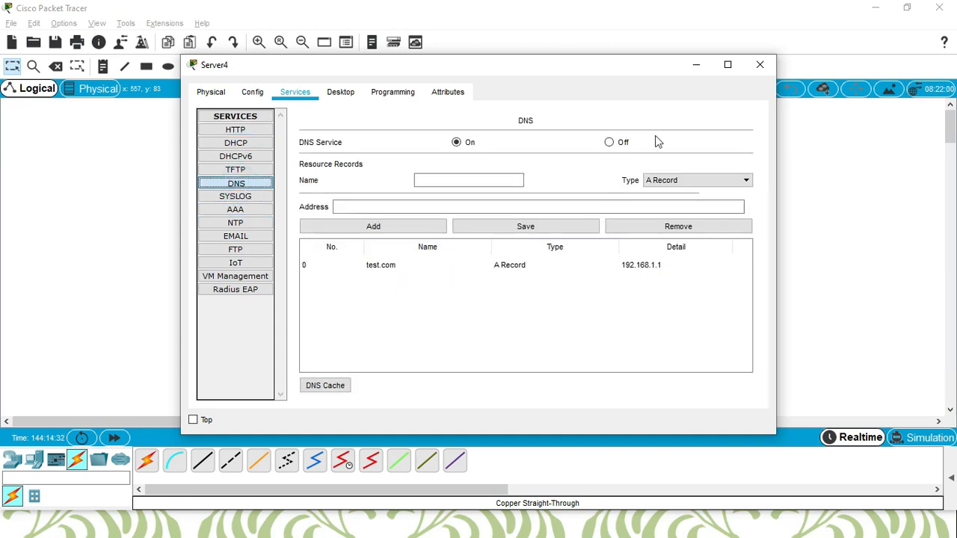
{"action": "left_click", "coordinate": [795, 148]}
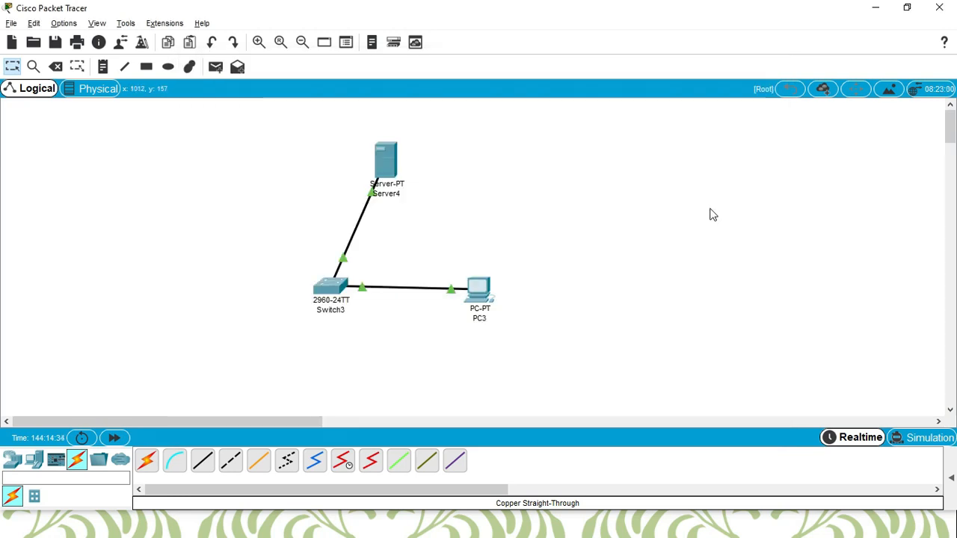
Step: Configure PC3 with static IP address 192.168.1.2, subnet mask 255.255.255.0 and DNS server 192.168.1.1
{"action": "left_click", "coordinate": [480, 292]}
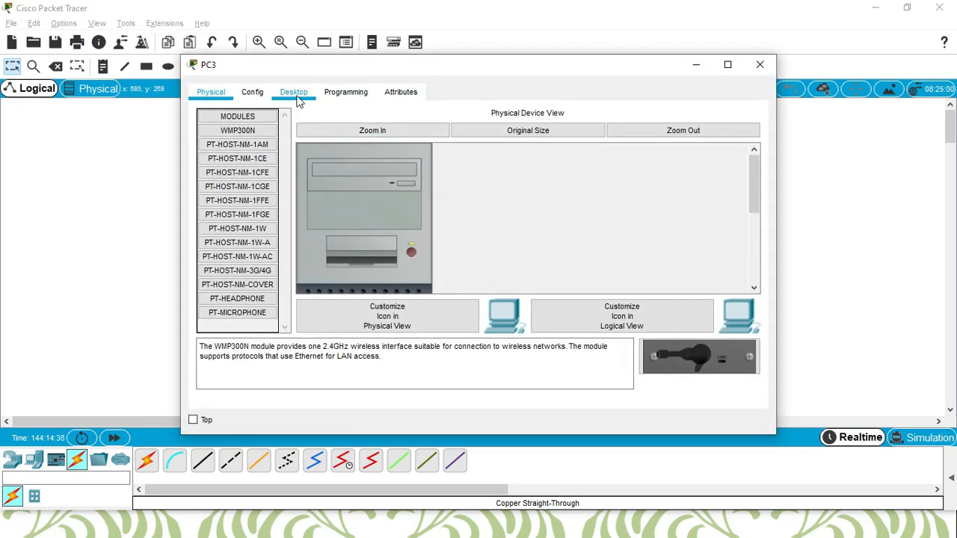
{"action": "left_click", "coordinate": [296, 94]}
{"action": "left_click", "coordinate": [258, 162]}
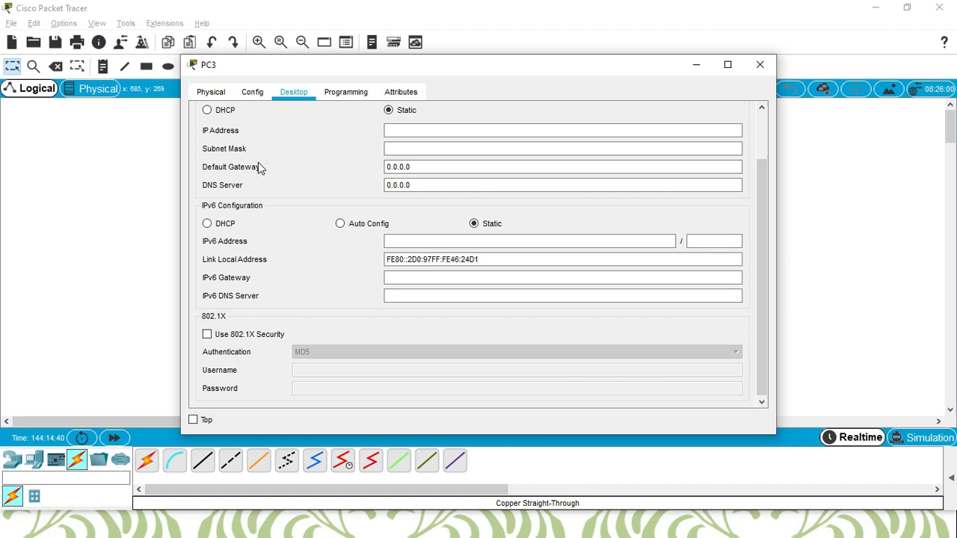
{"action": "left_click", "coordinate": [396, 131]}
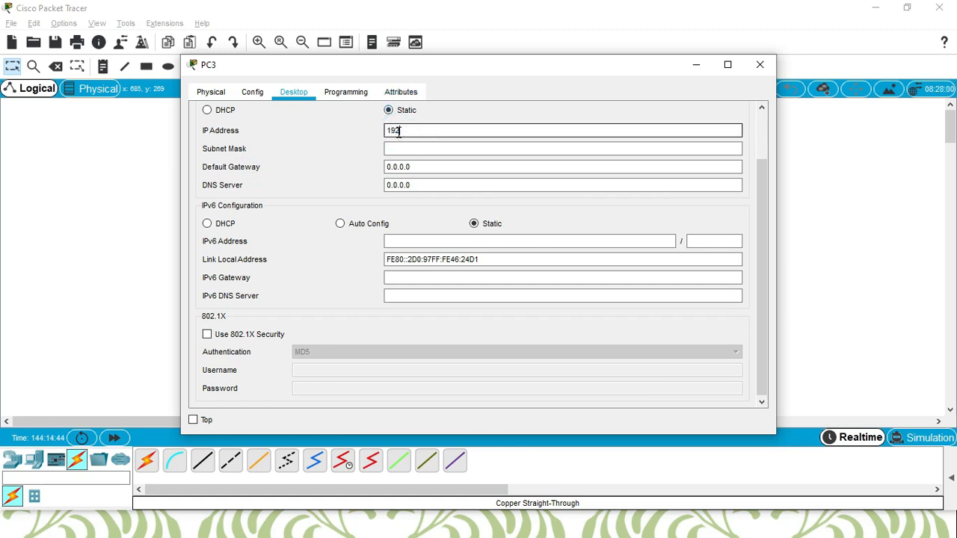
{"action": "type", "text": "192.168.1.2"}
{"action": "key", "text": "Tab"}
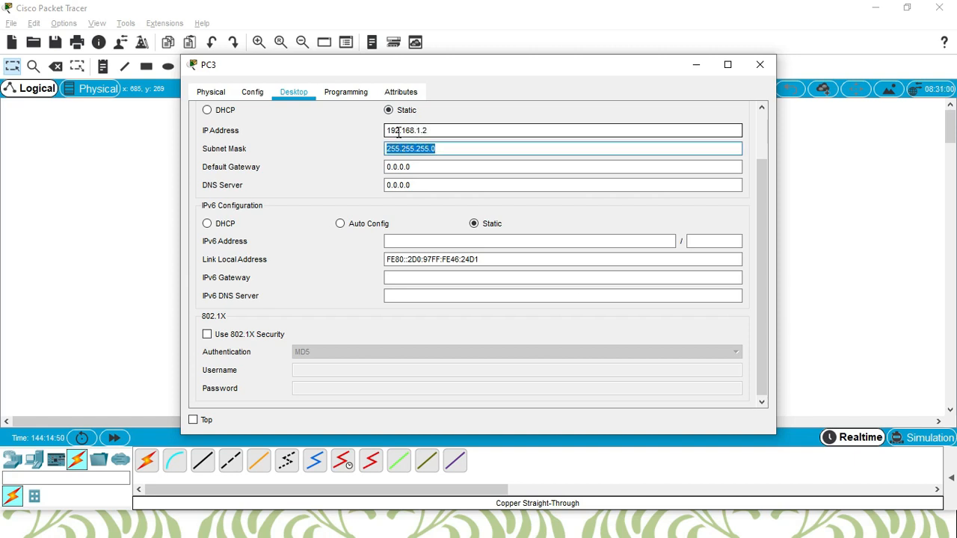
{"action": "key", "text": "Tab"}
{"action": "key", "text": "Tab"}
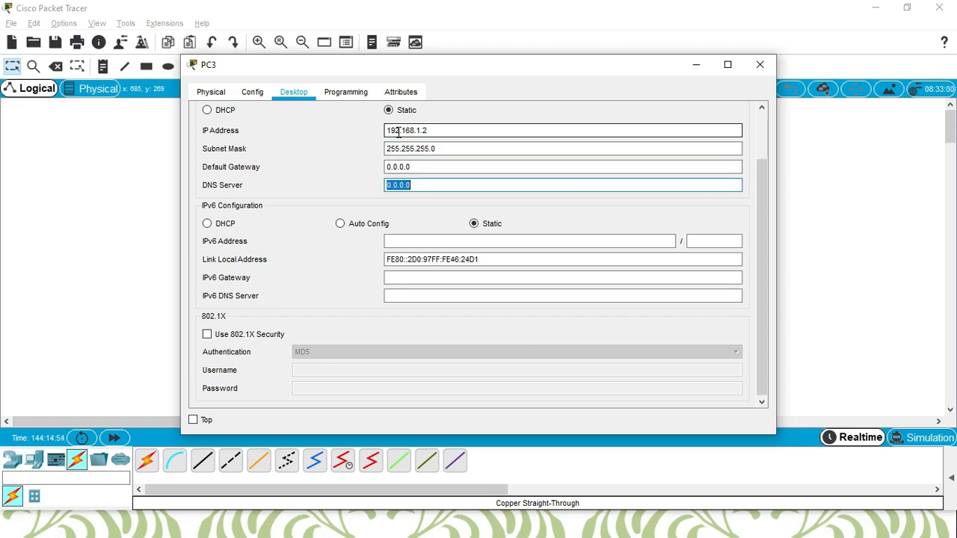
{"action": "type", "text": "192.168.1.1"}
{"action": "left_click", "coordinate": [448, 204]}
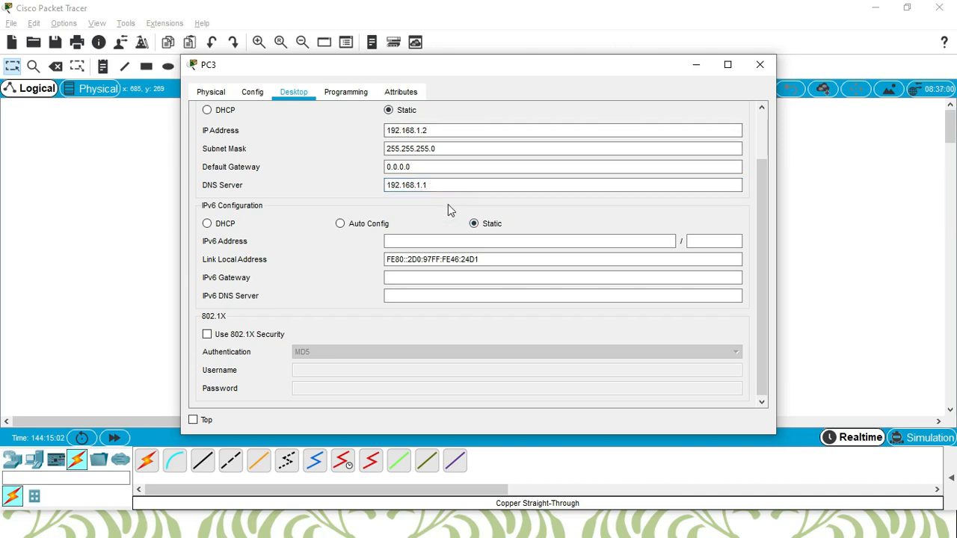
{"action": "scroll", "coordinate": [446, 202], "scroll_direction": "up", "scroll_amount": 2}
{"action": "left_click", "coordinate": [632, 155]}
{"action": "left_click", "coordinate": [738, 115]}
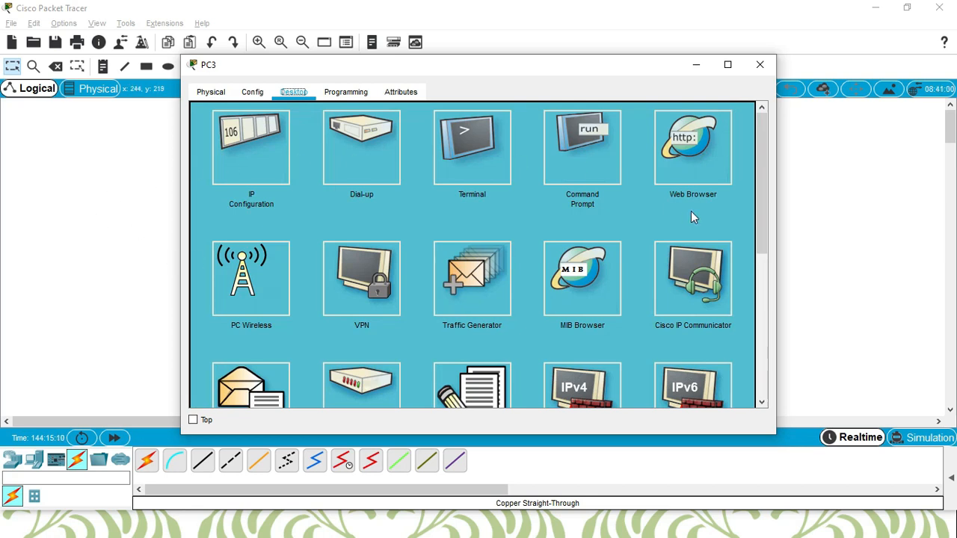
Step: Load the server's web page by its IP address 192.168.1.1 in PC3's web browser, and close the browser
{"action": "left_click", "coordinate": [691, 169]}
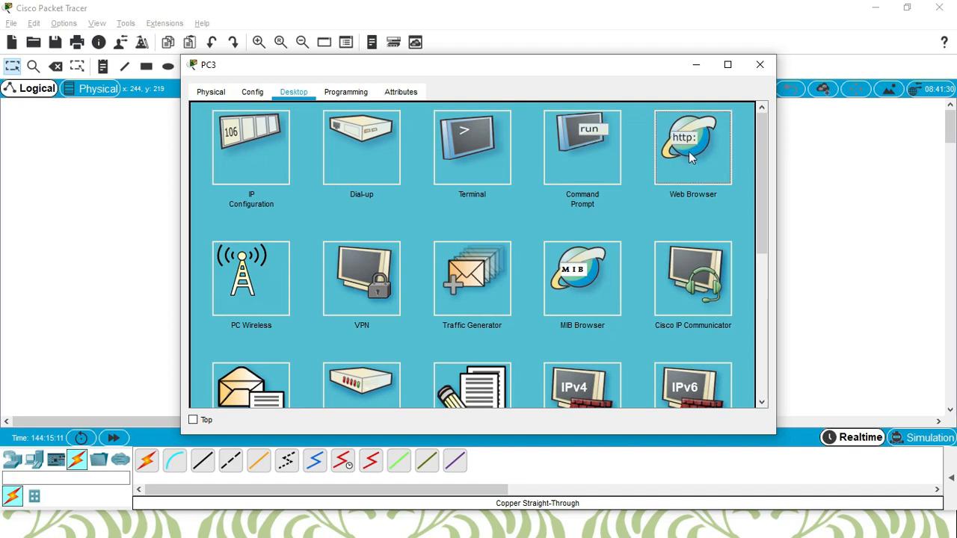
{"action": "left_click", "coordinate": [689, 151]}
{"action": "left_click", "coordinate": [418, 133]}
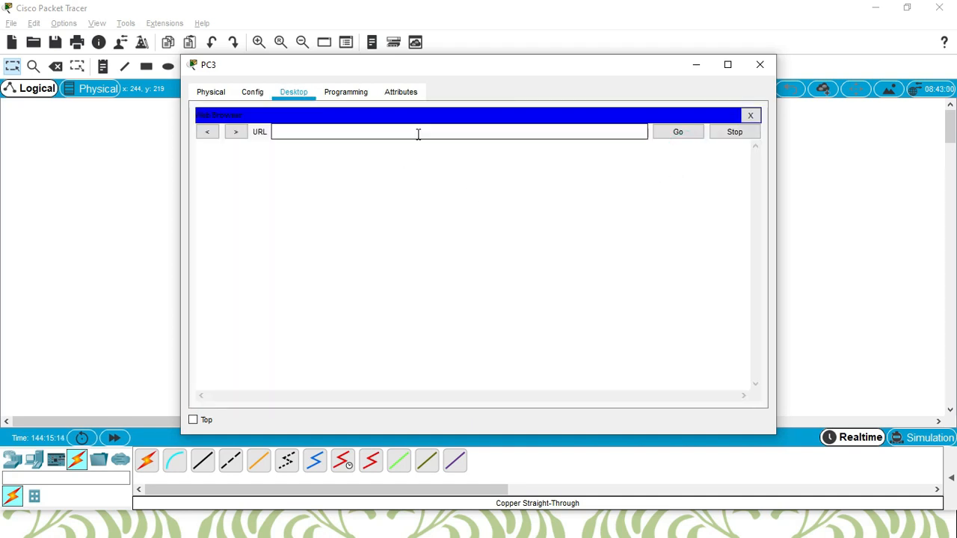
{"action": "type", "text": "192.168.1.1"}
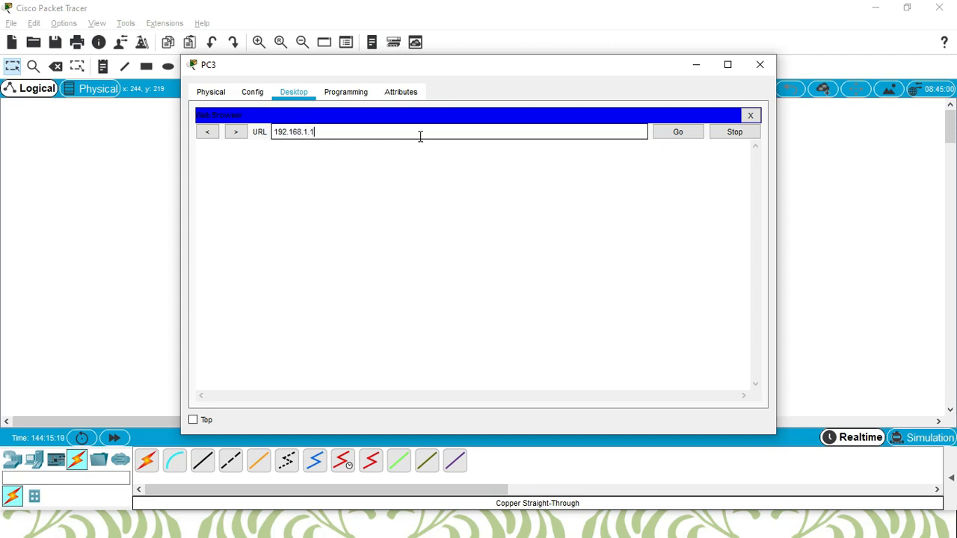
{"action": "key", "text": "Return"}
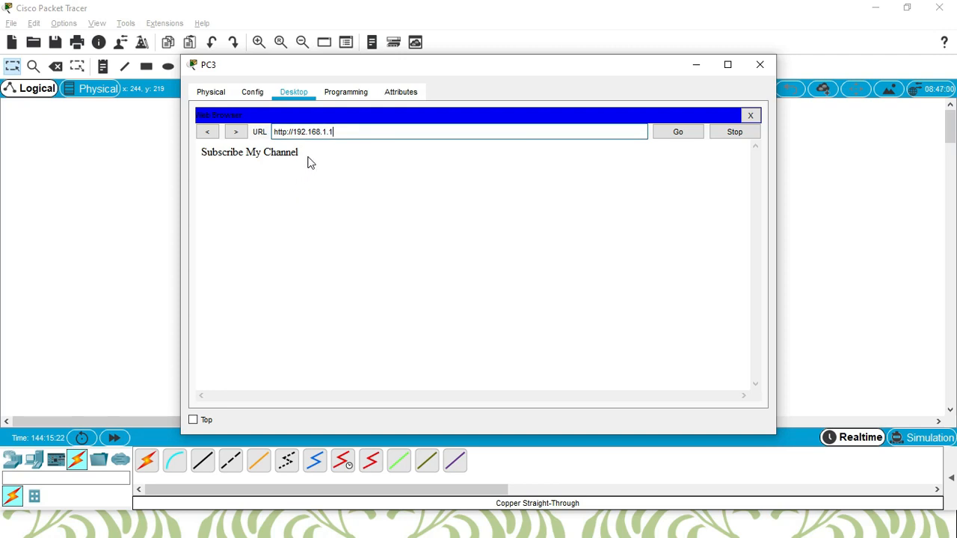
{"action": "left_click_drag", "start_coordinate": [303, 154], "coordinate": [203, 153]}
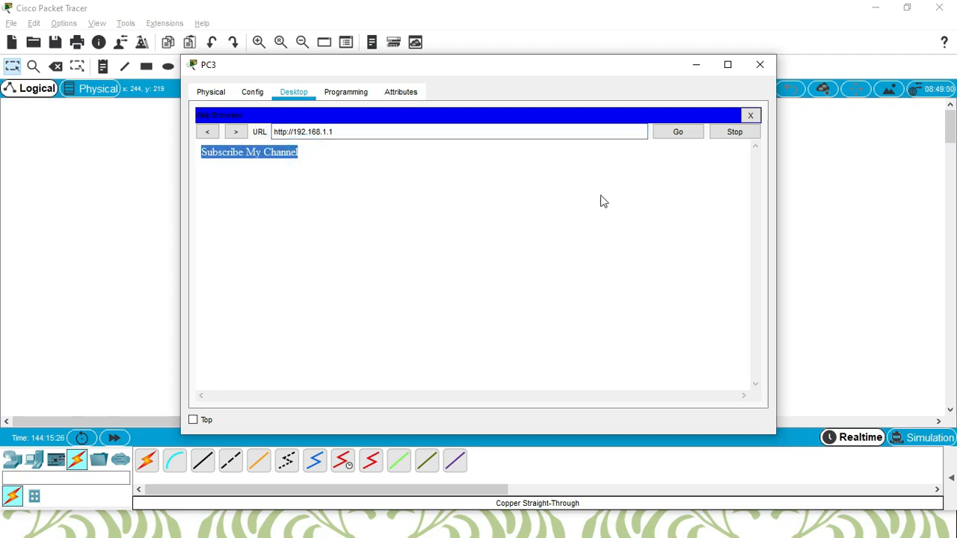
{"action": "left_click", "coordinate": [602, 199]}
{"action": "left_click", "coordinate": [750, 115]}
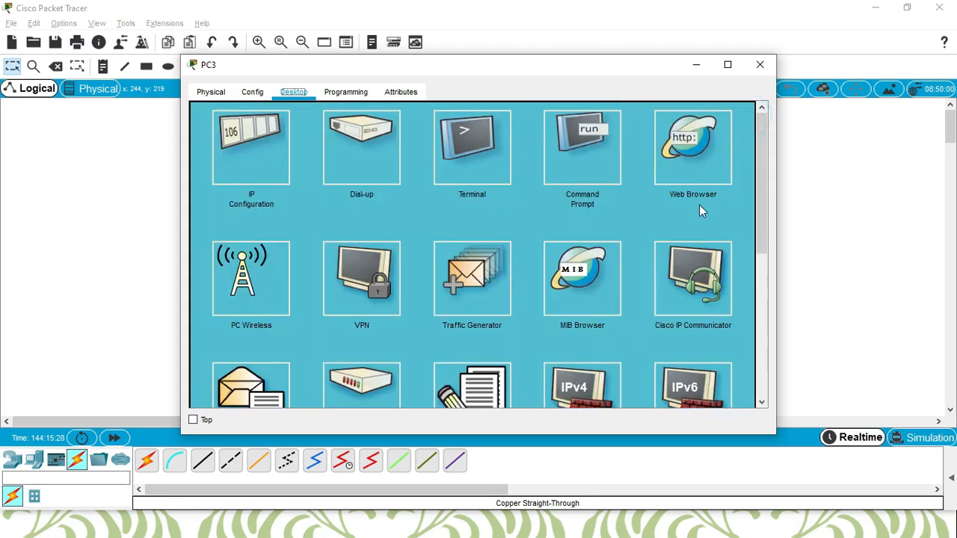
Step: Load the server's web page by its domain name test.com in PC3's web browser
{"action": "left_click", "coordinate": [684, 175]}
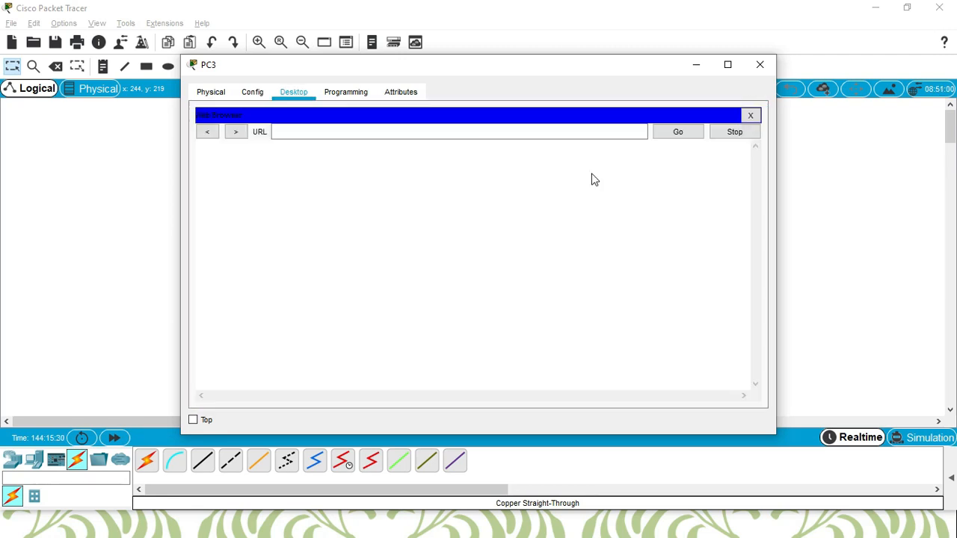
{"action": "left_click", "coordinate": [353, 136]}
{"action": "type", "text": "t"}
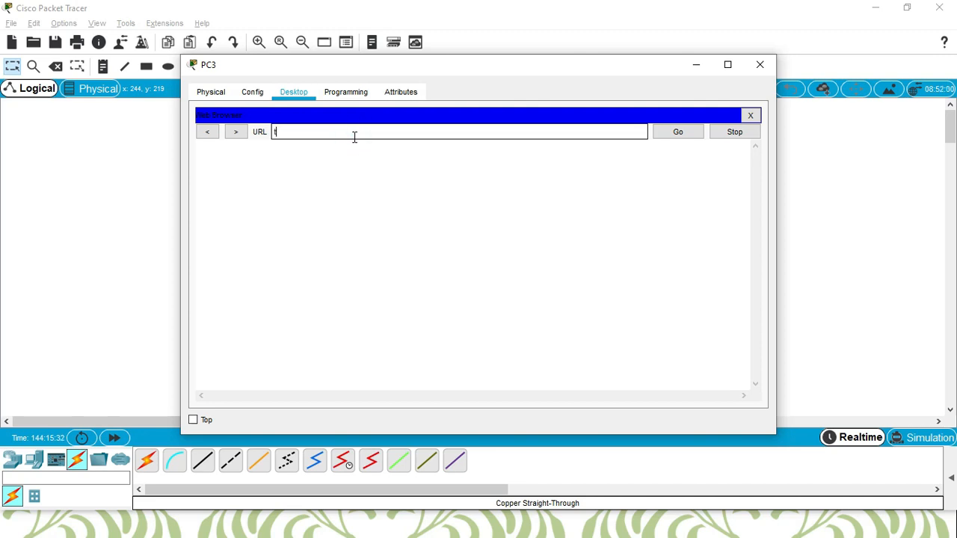
{"action": "type", "text": "est.com"}
{"action": "left_click", "coordinate": [668, 135]}
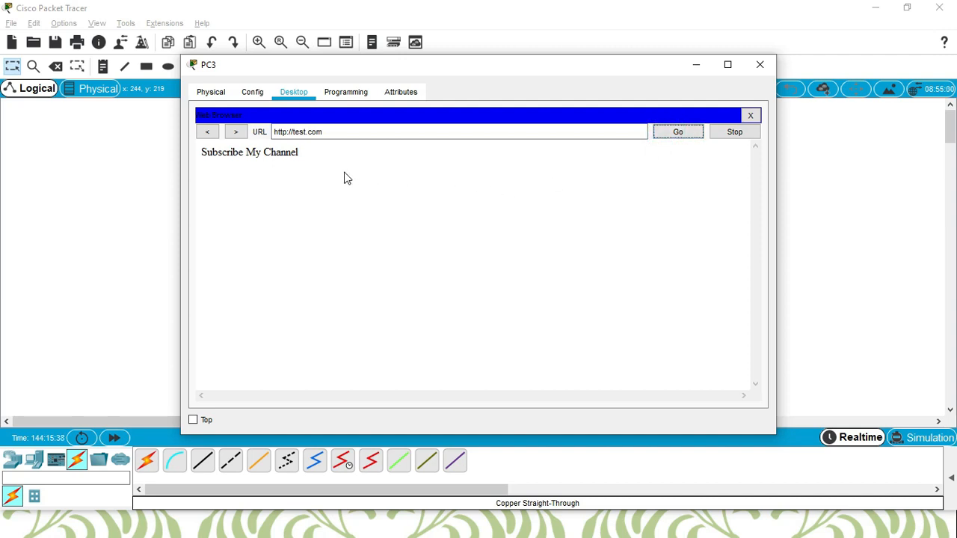